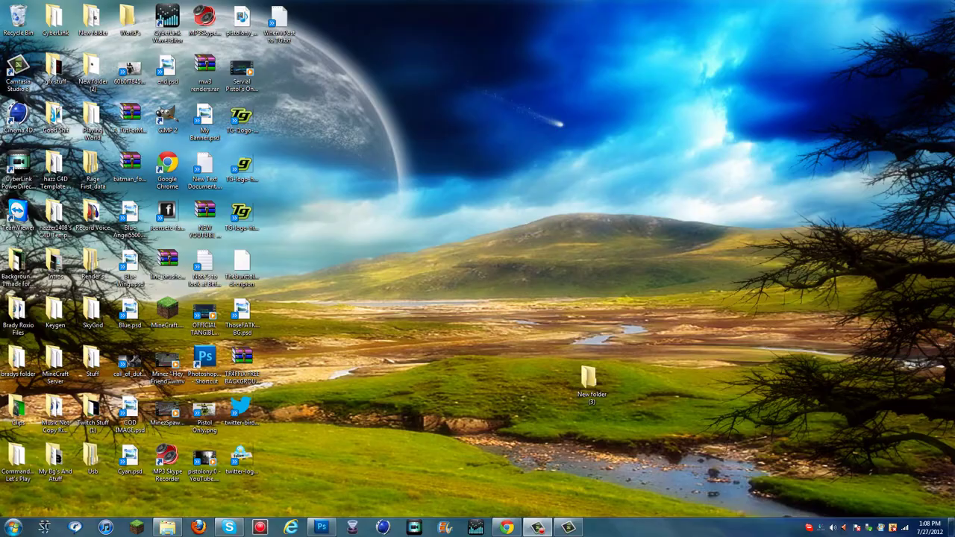
Bring Chrome forward, reload the YouTube channel page, and pause its featured video.
left_click(507, 528)
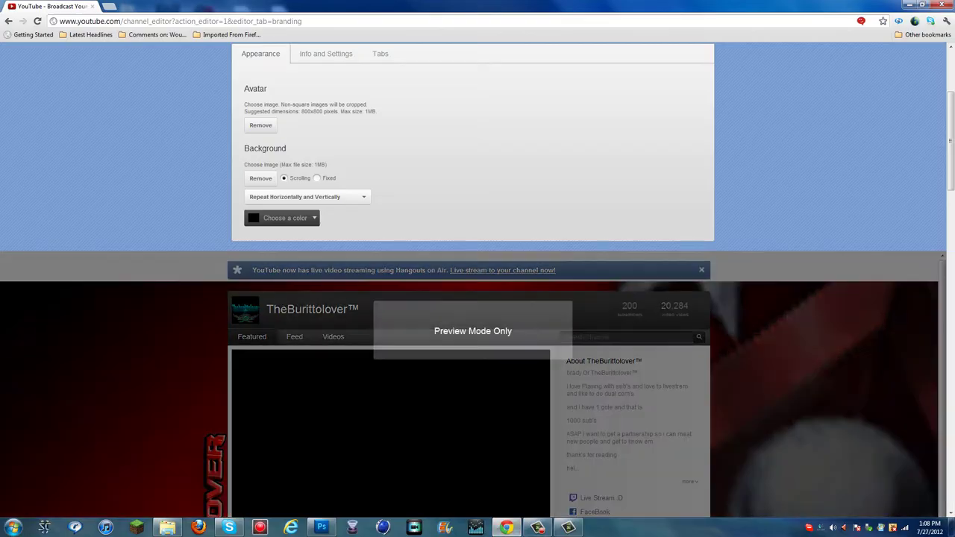
scroll(478, 298, "down", 2)
key("F5")
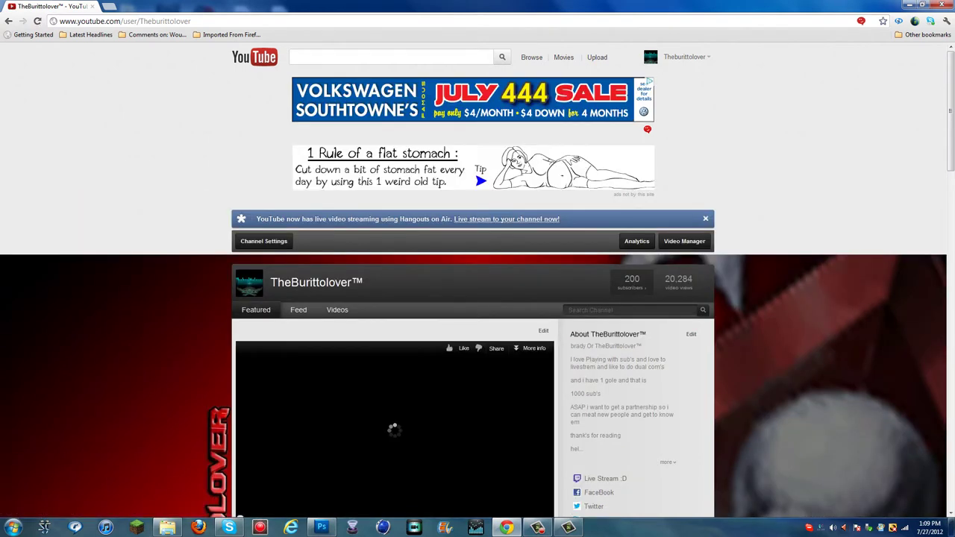
key("space")
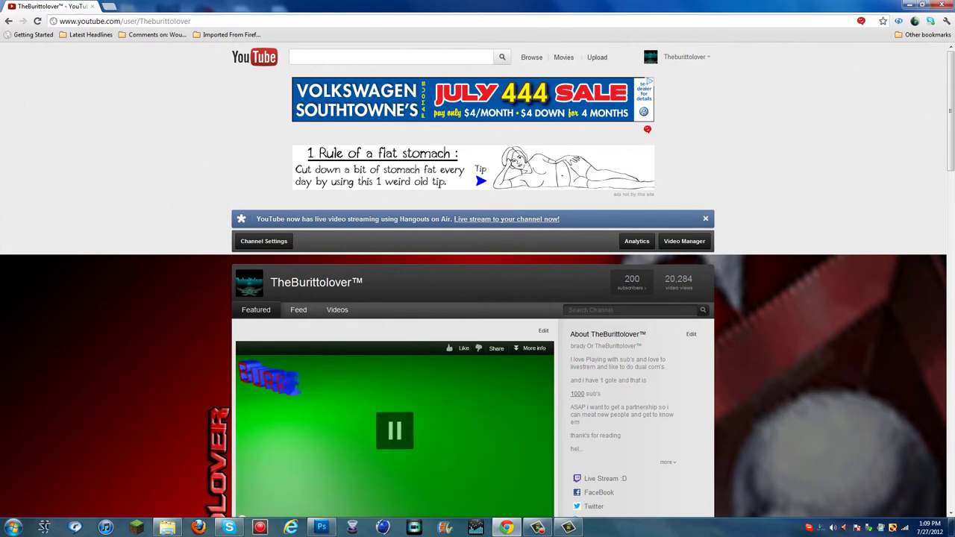
Scroll down to the Subscriber Sunday Form link and bring up its context menu.
scroll(478, 298, "down", 2)
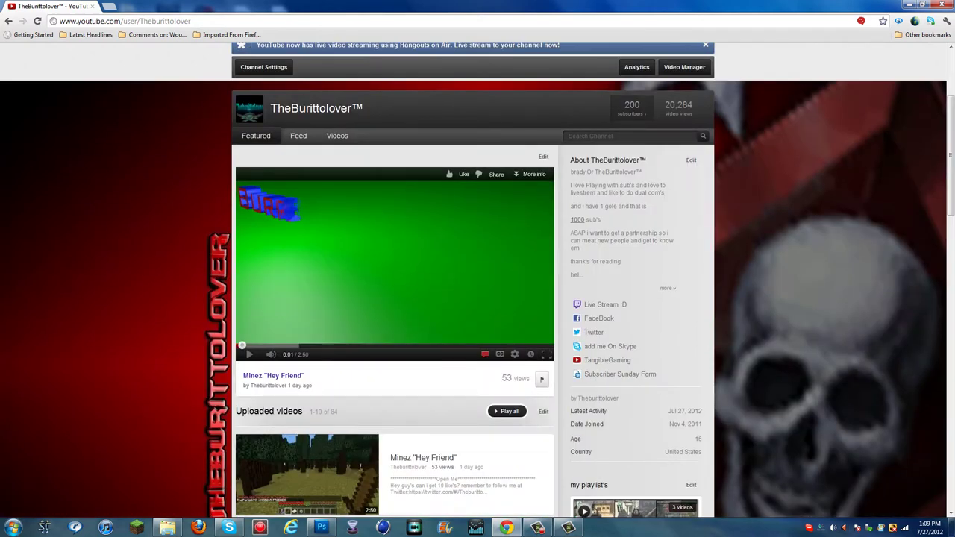
scroll(478, 281, "down", 1)
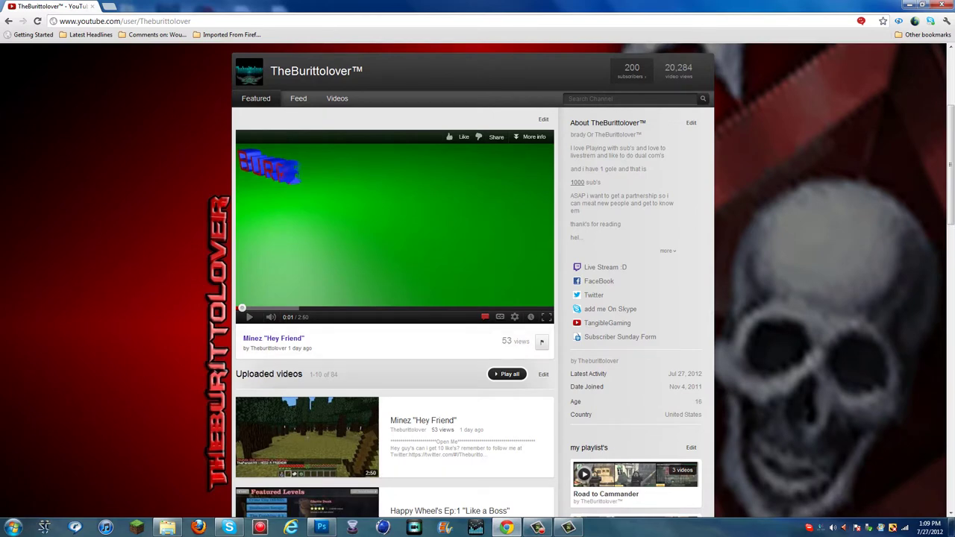
scroll(381, 351, "down", 1)
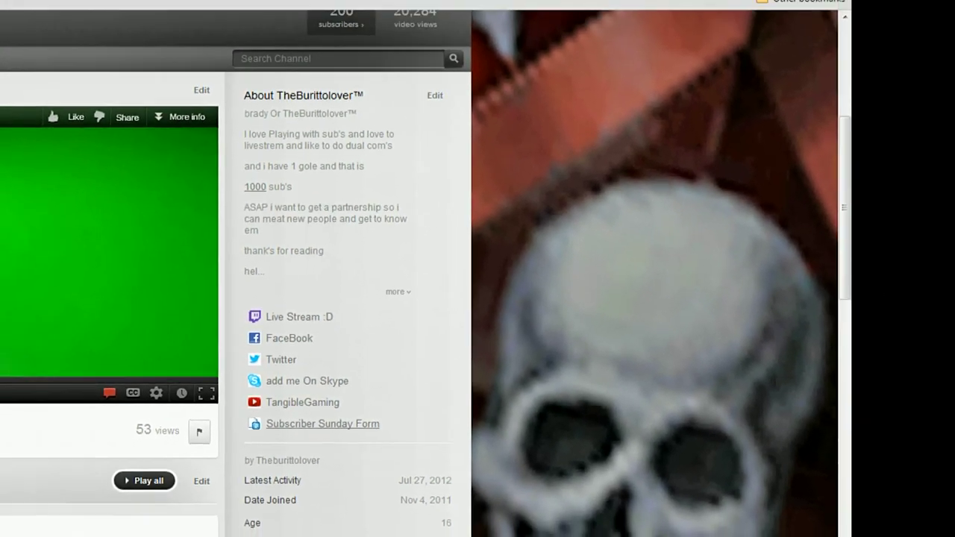
right_click(359, 423)
Open the Subscriber Sunday Form in a new tab and look over its questions.
left_click(414, 431)
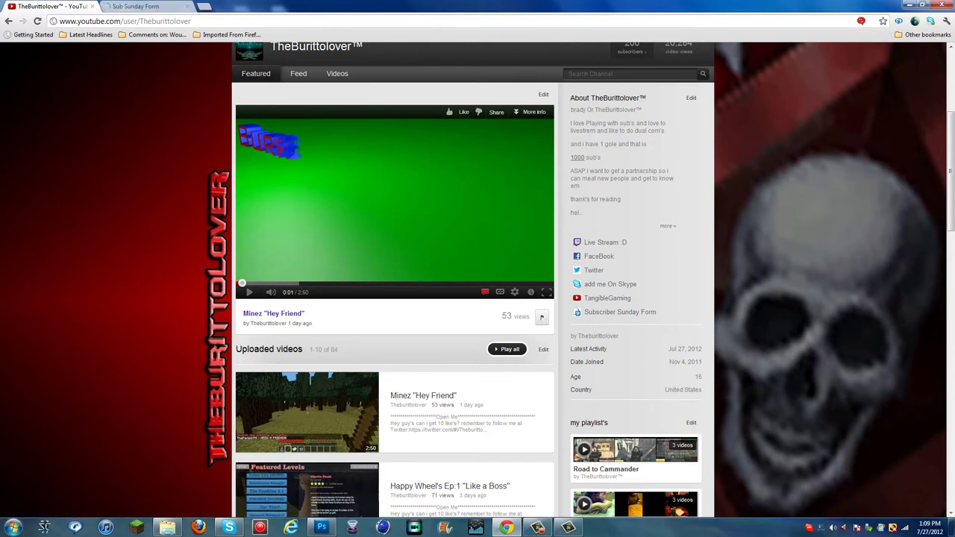
key("ctrl+Tab")
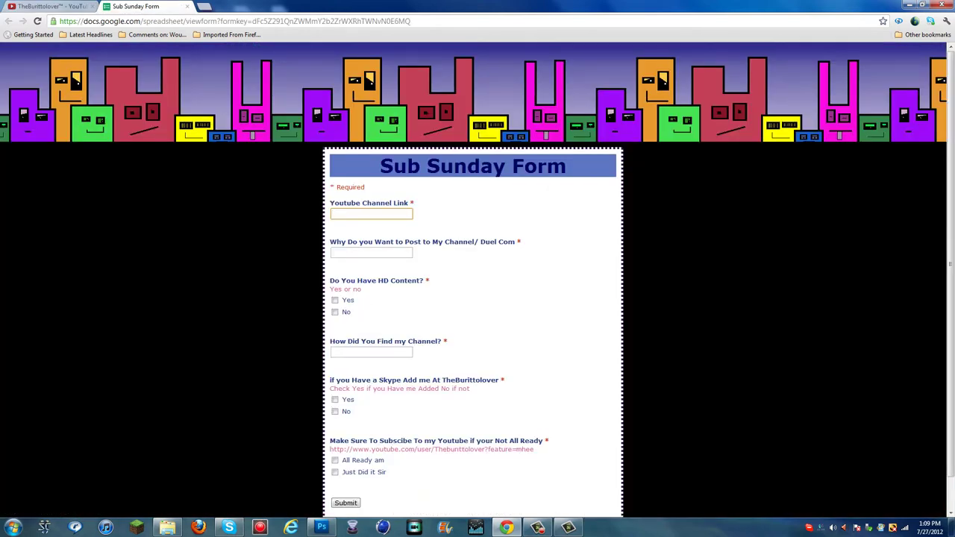
scroll(477, 298, "down", 1)
scroll(477, 298, "up", 1)
scroll(478, 298, "down", 1)
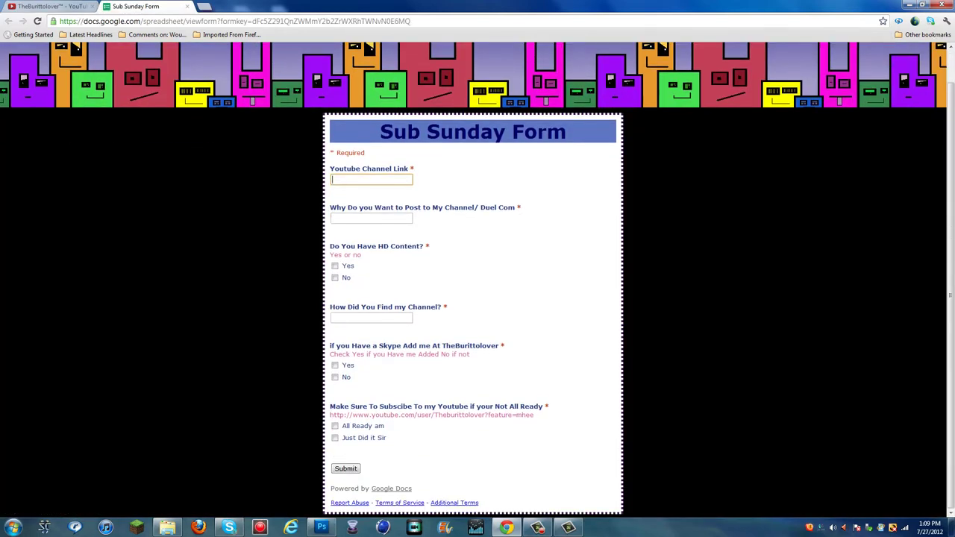
scroll(477, 299, "up", 1)
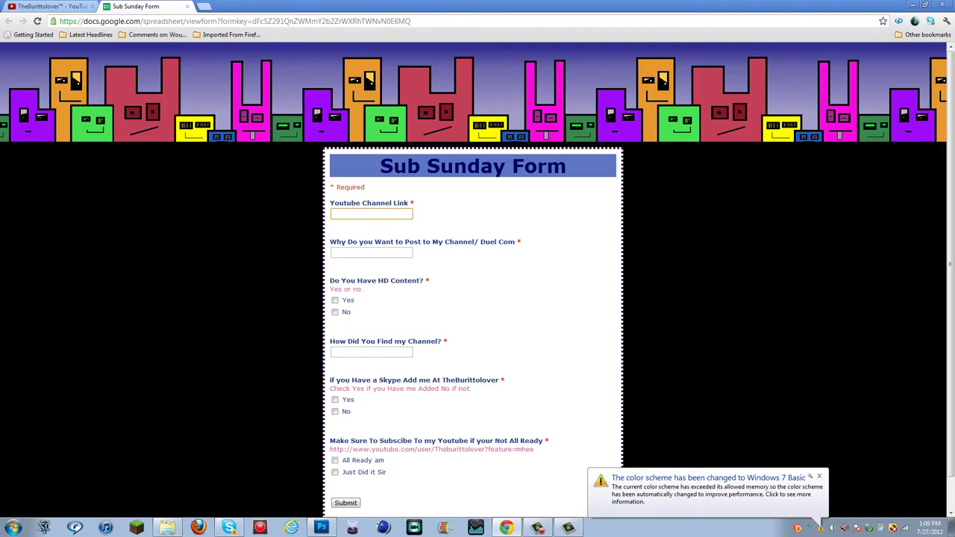
Dismiss the colour scheme notice, then go back to the channel page's address bar.
left_click(819, 476)
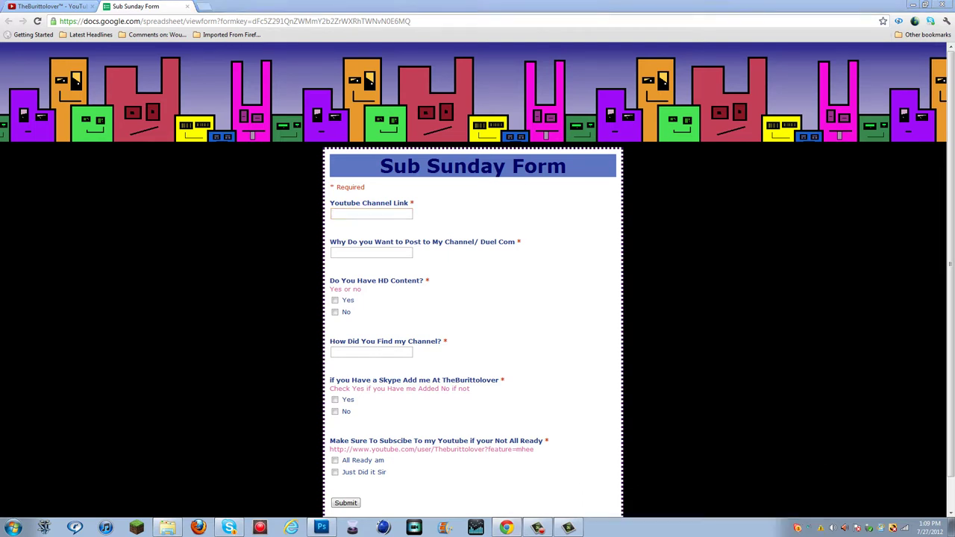
left_click(371, 214)
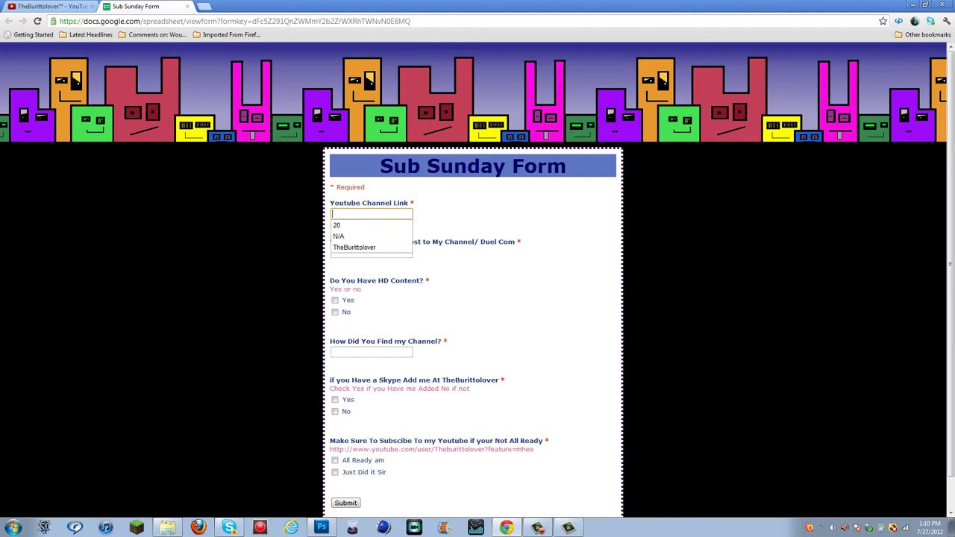
key("ctrl+shift+Tab")
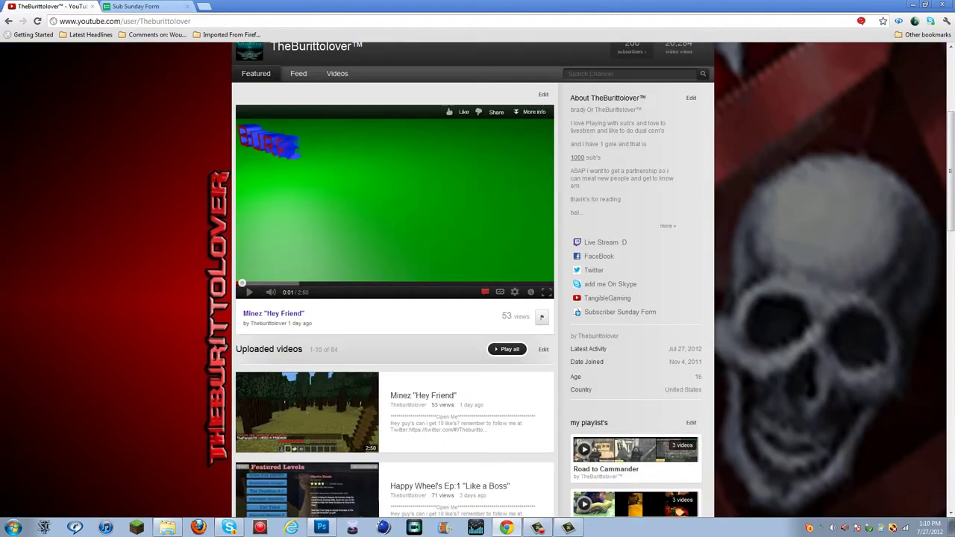
left_click(212, 21)
Copy the channel page URL and paste it into the Youtube Channel Link answer.
right_click(211, 24)
left_click(232, 57)
key("ctrl+Tab")
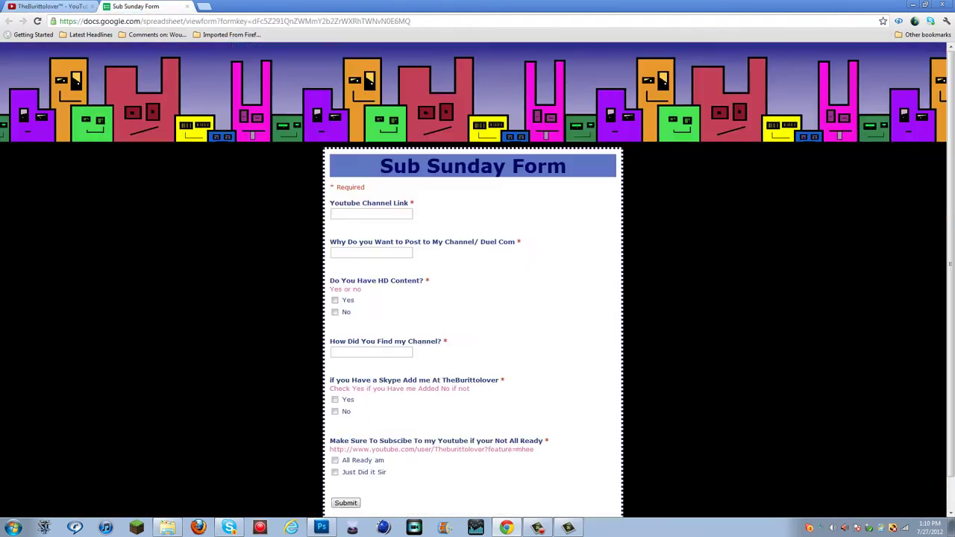
key("Tab")
type("http://www.youtube.com/user/Theburittolover")
Enter 'This is Brady' and 'i want more Sub's' as the reason for posting.
key("Tab")
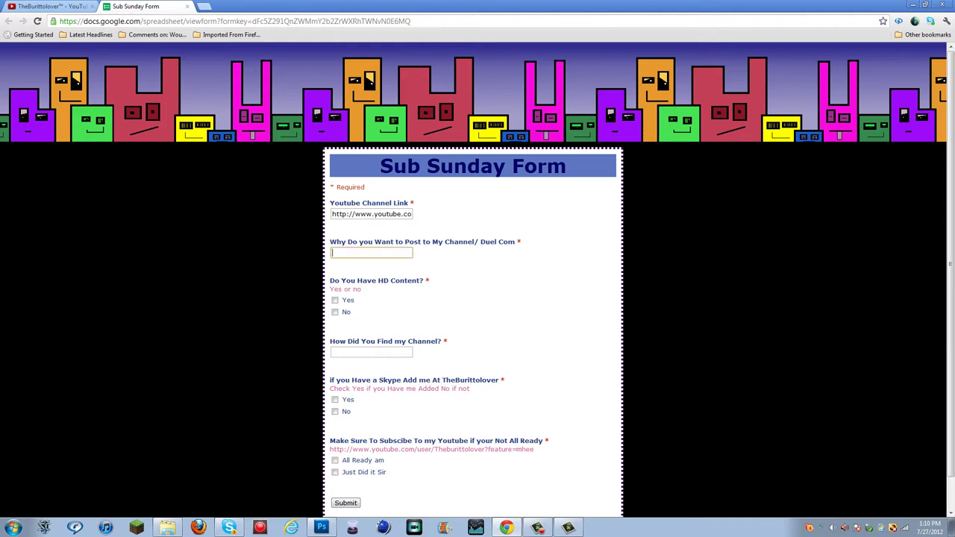
type("This")
type(" is Brady i")
type("i want m")
type("o")
type("re ")
type("Sub'")
type("s")
key("Tab")
Mark HD content Yes, answer 'Threw Myself' for channel discovery, and No for Skype.
key("space")
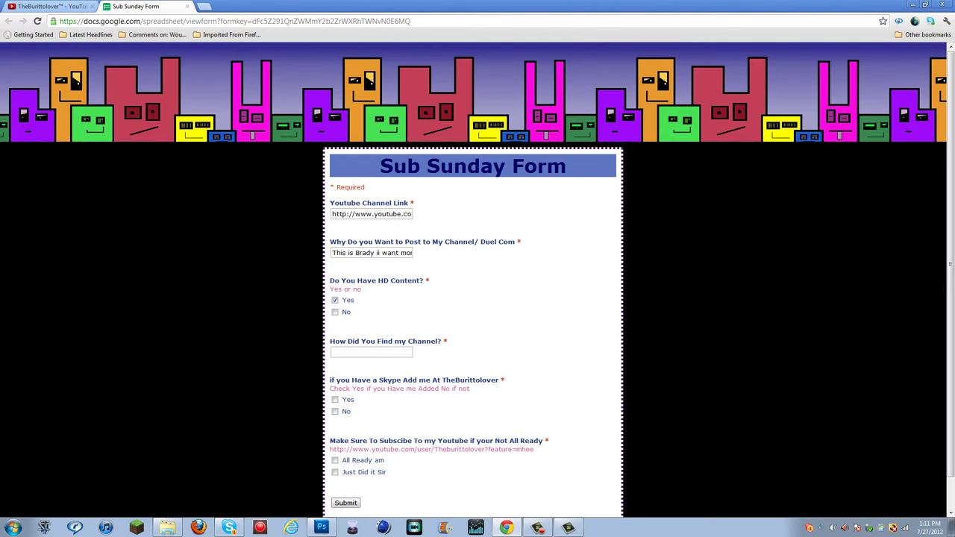
key("Tab")
type("Thr")
type("ew ")
type("Myself")
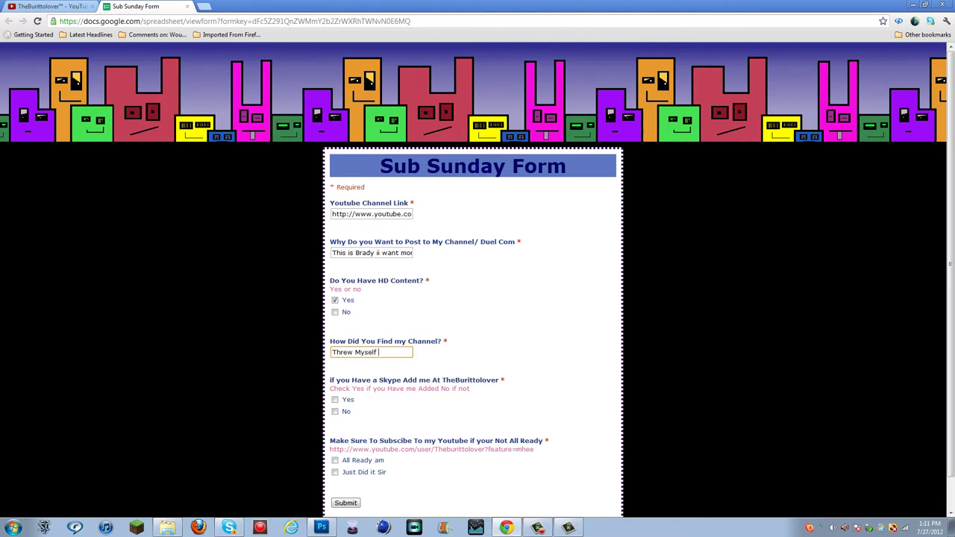
scroll(477, 280, "down", 1)
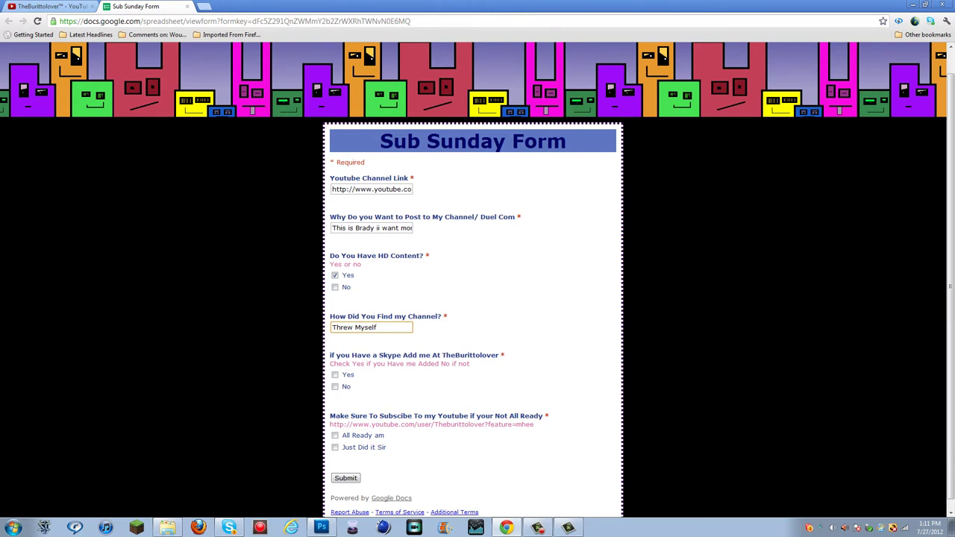
key("Tab")
key("Tab")
key("space")
scroll(478, 280, "down", 1)
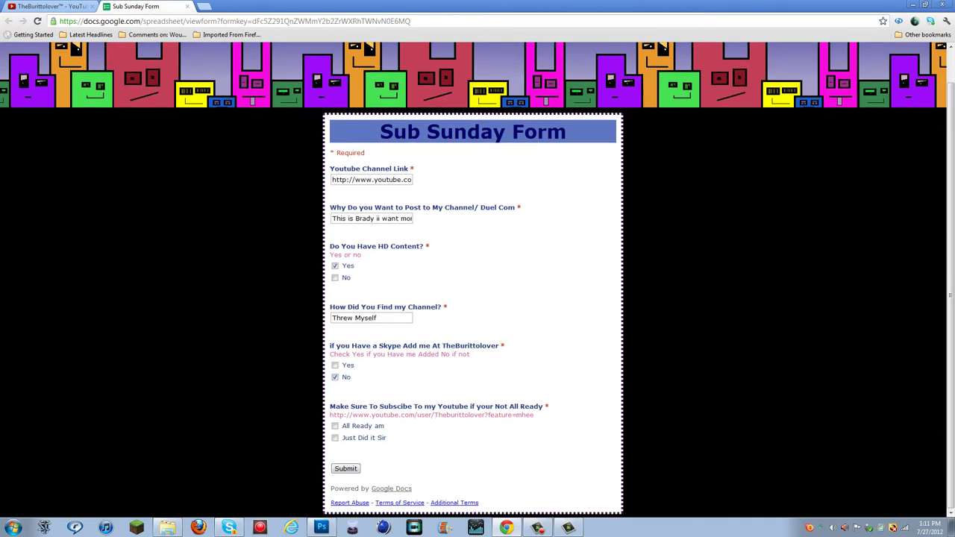
Copy the form's subscribe link and visit it in a new tab.
left_click_drag(534, 415, 330, 415)
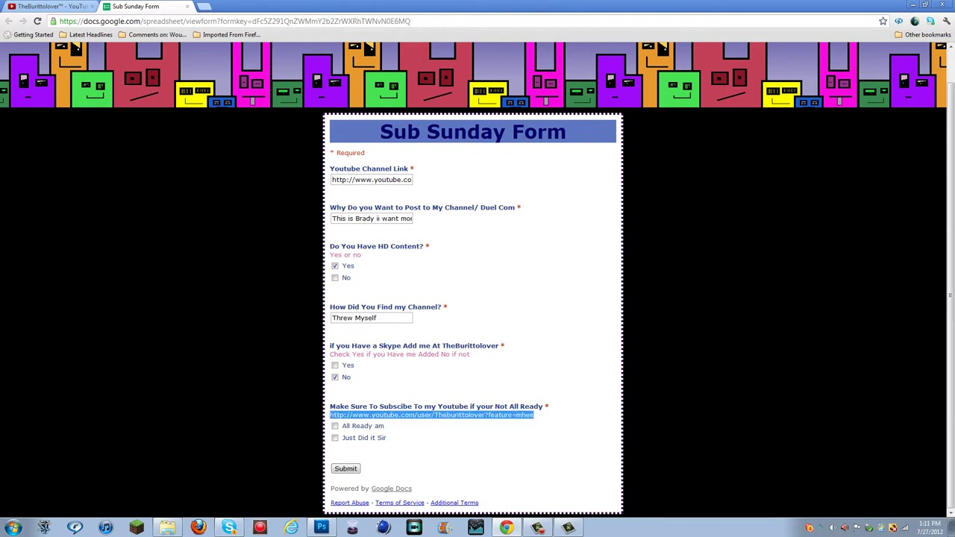
key("ctrl+c")
key("ctrl+t")
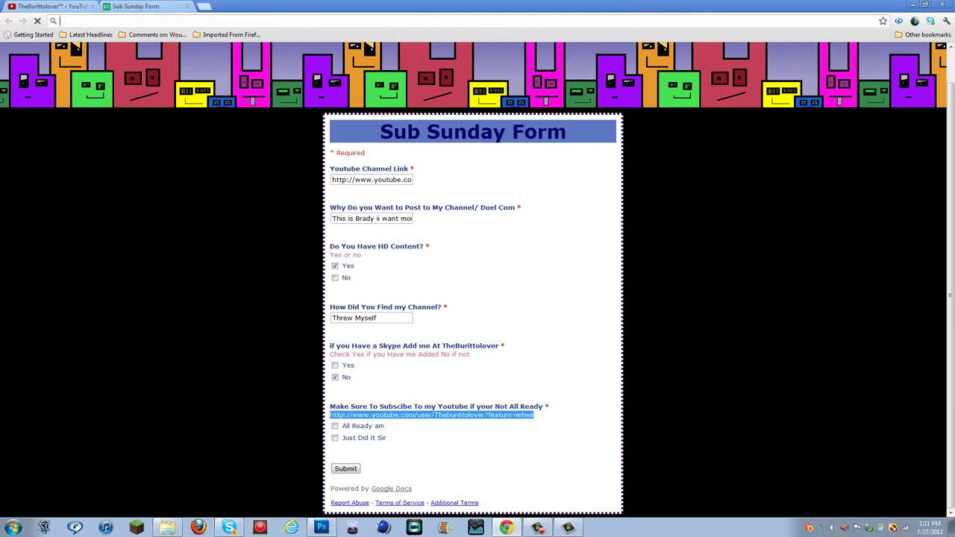
key("ctrl+v")
key("Return")
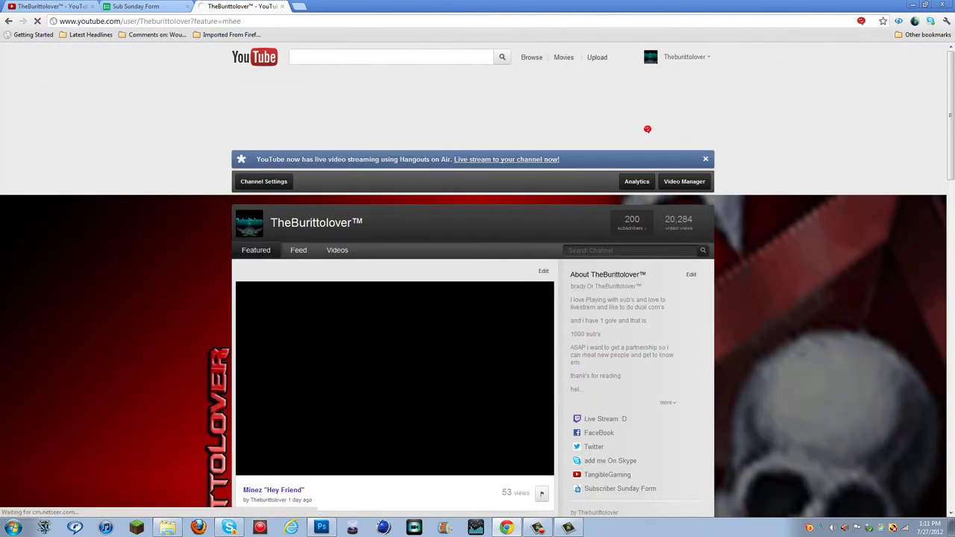
Close the extra tab, answer 'Just Did it Sir', submit, and close the thank-you tab.
left_click(282, 6)
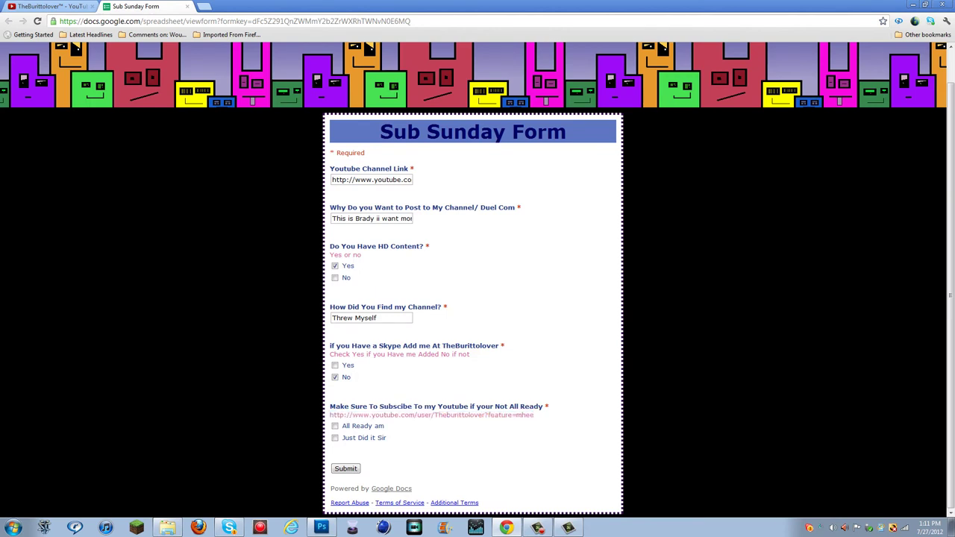
key("space")
key("space")
key("space")
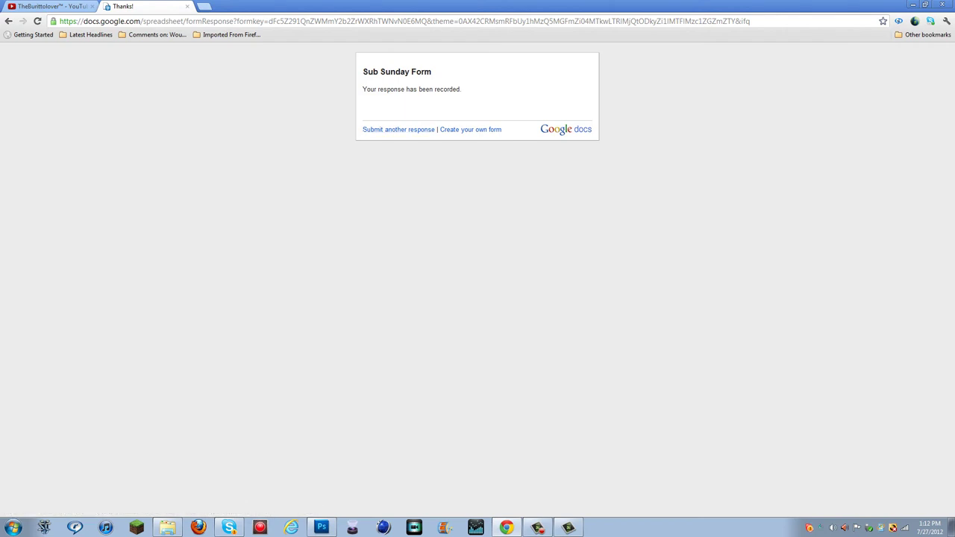
left_click(188, 6)
Scroll through the channel's uploaded videos and back up to the featured video and profile.
scroll(478, 280, "down", 2)
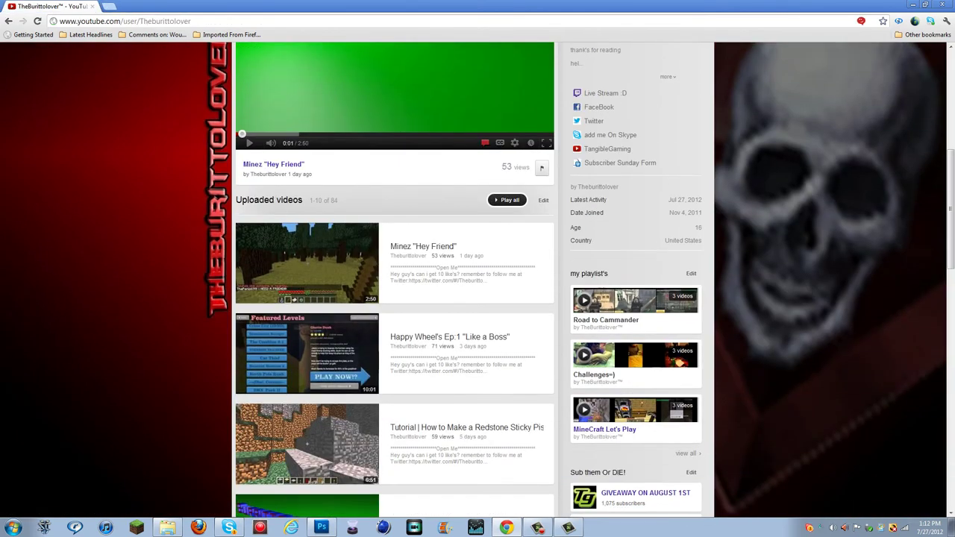
scroll(478, 280, "down", 8)
scroll(394, 280, "up", 3)
scroll(394, 280, "up", 2)
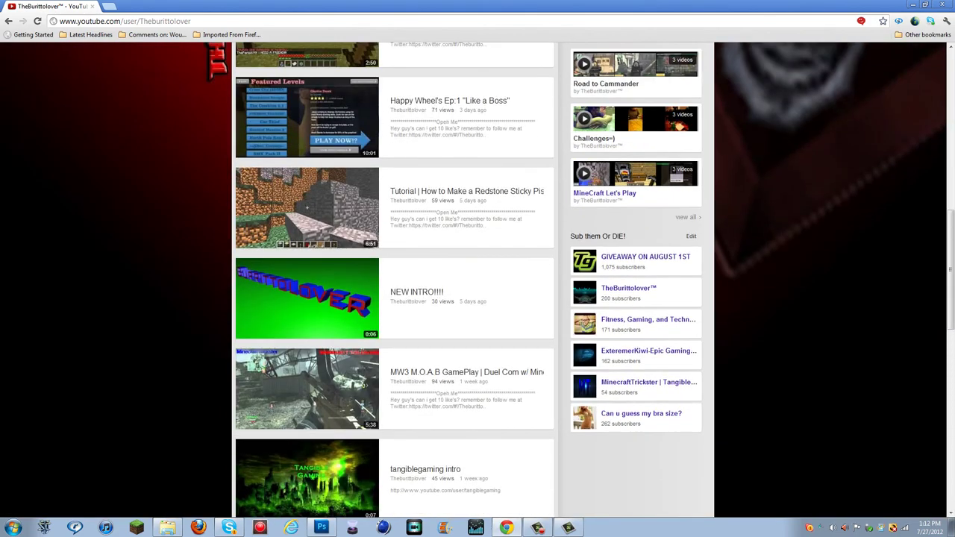
scroll(394, 280, "up", 2)
scroll(394, 280, "up", 2)
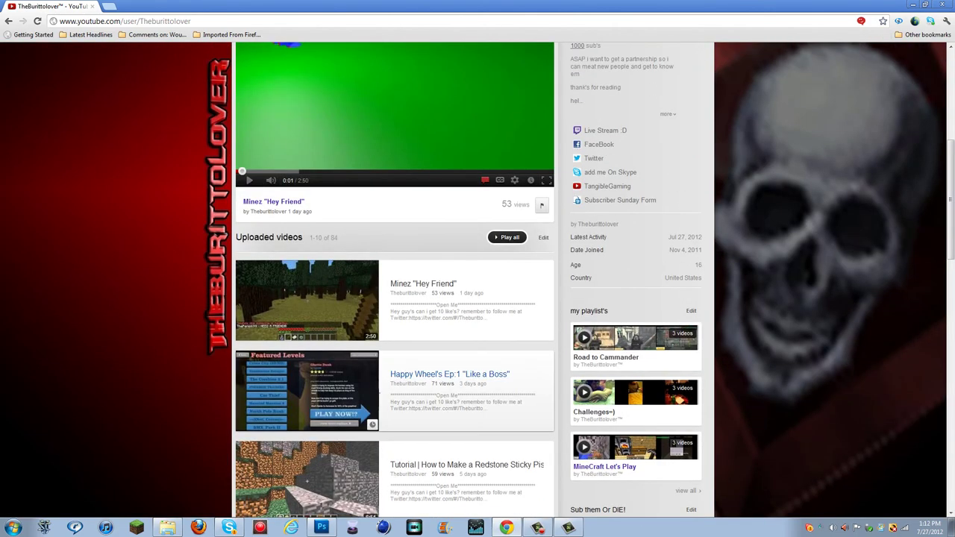
scroll(394, 280, "up", 1)
scroll(394, 280, "up", 2)
scroll(395, 280, "up", 2)
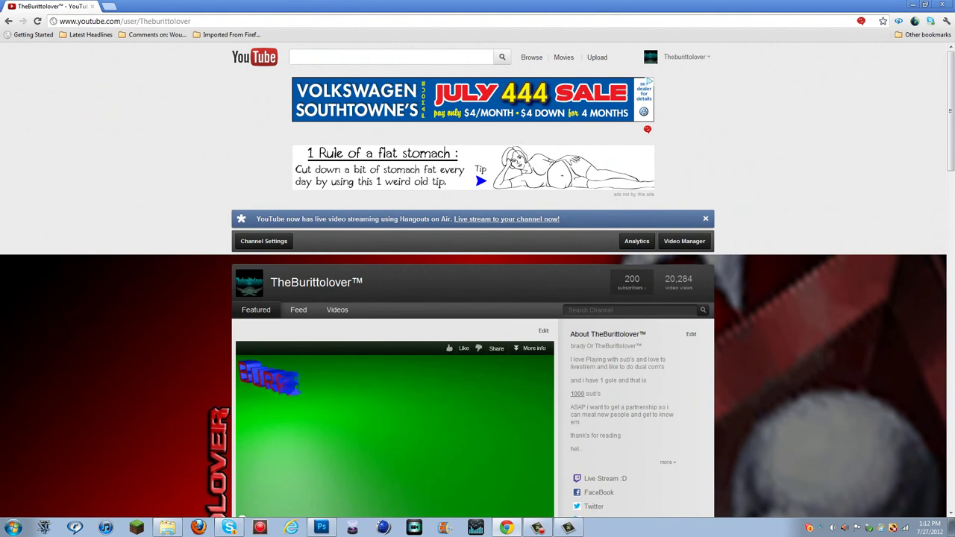
scroll(394, 280, "down", 1)
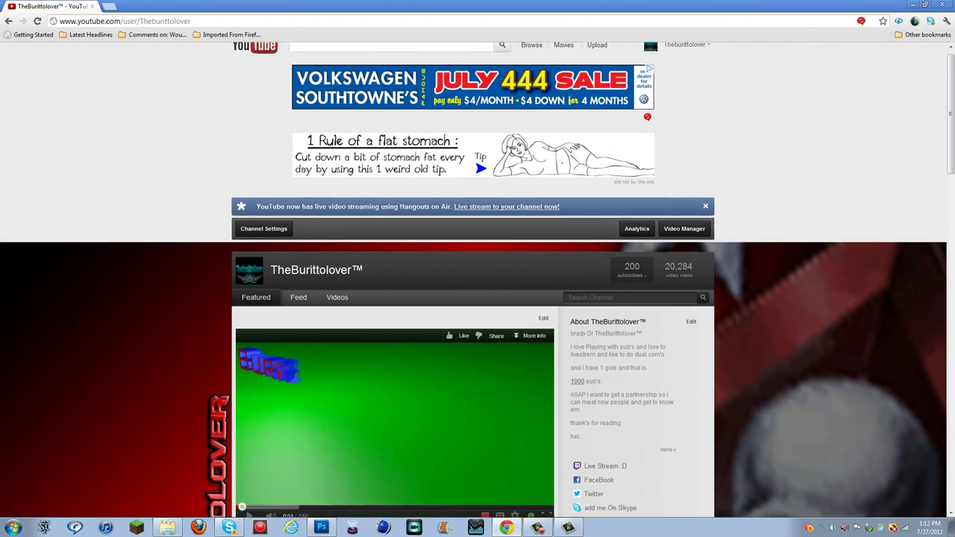
scroll(395, 280, "down", 2)
scroll(394, 280, "down", 1)
scroll(394, 280, "down", 2)
scroll(394, 280, "up", 2)
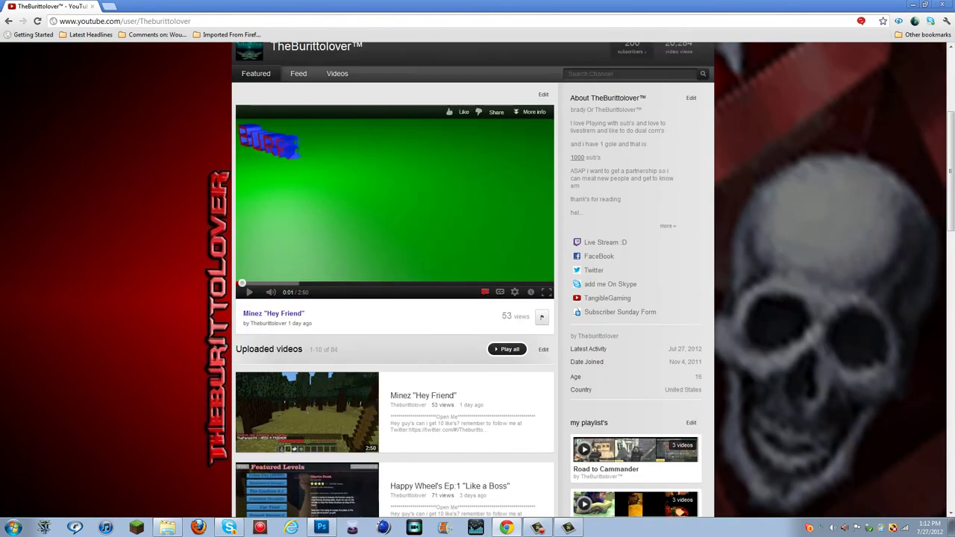
scroll(394, 280, "down", 1)
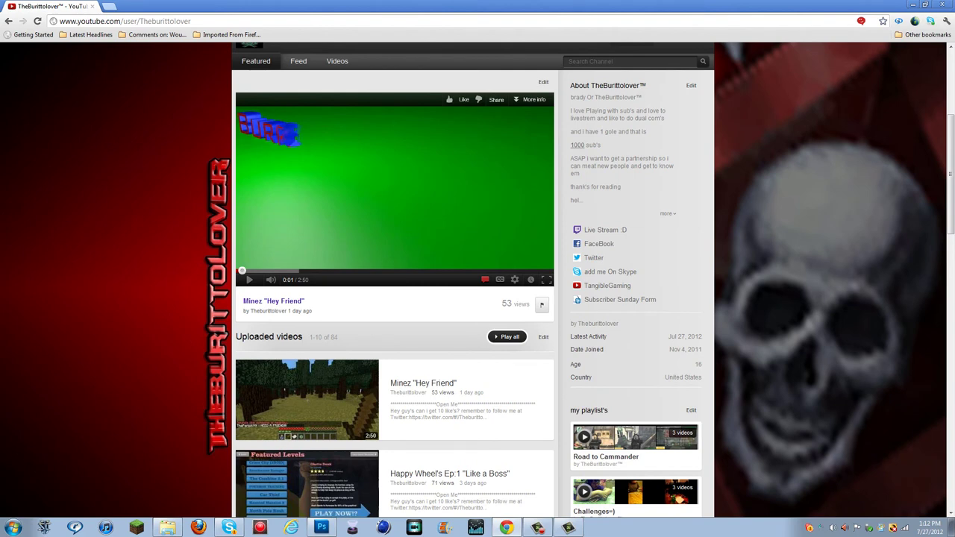